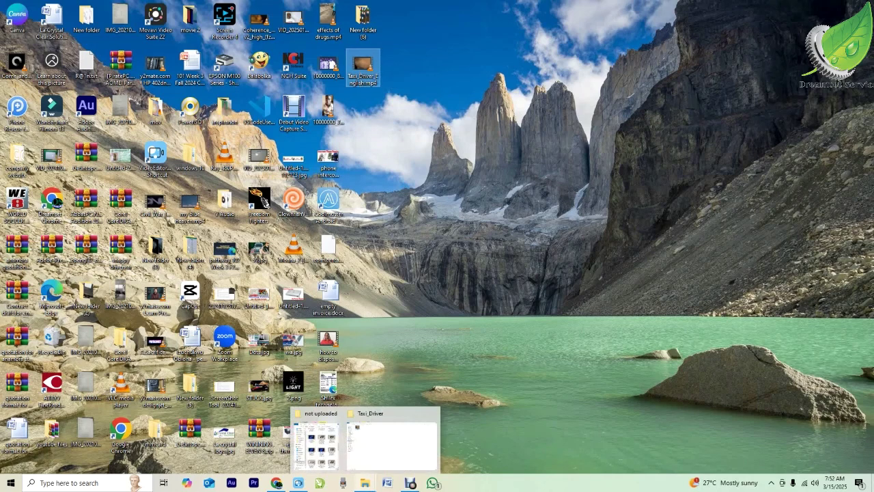
Switch to the Chrome browser and select the subtilecat.com web address for replacement
mouse_move(277, 483)
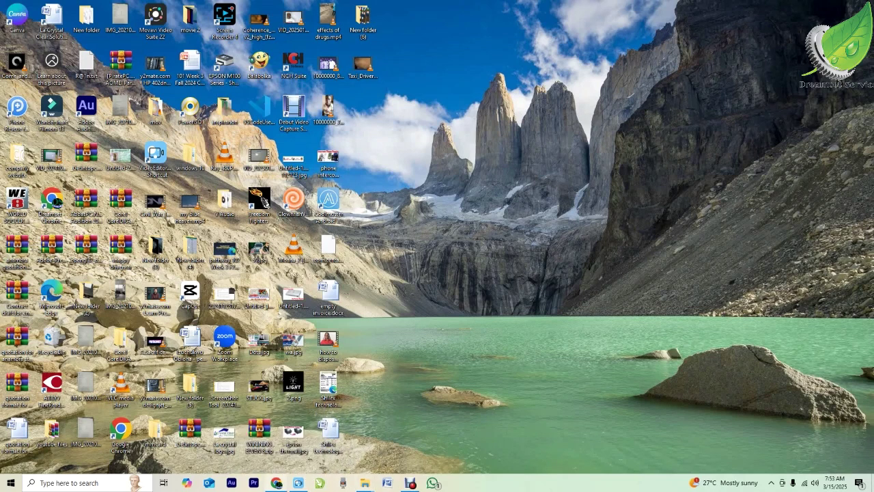
click(277, 483)
drag(112, 29, 71, 29)
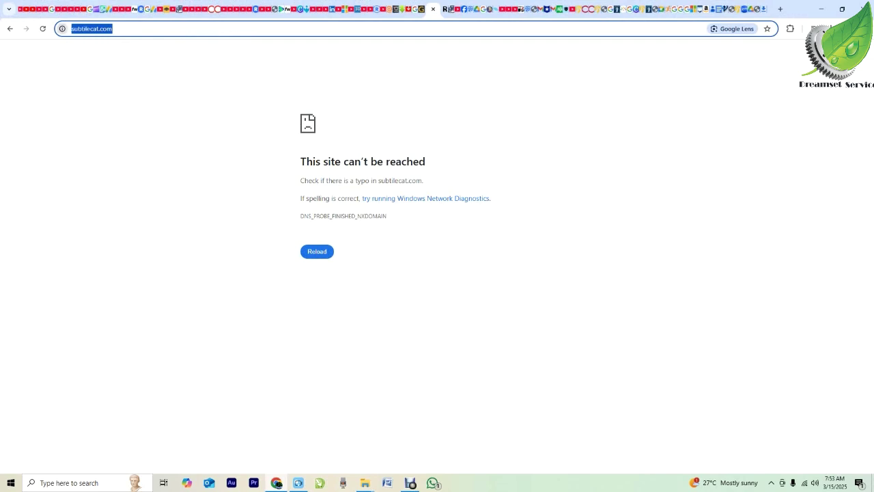
text(b)
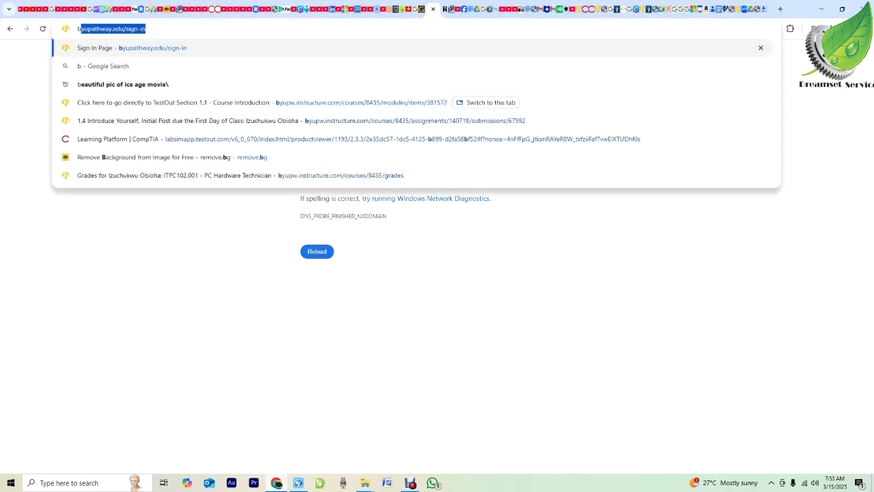
key(BackSpace)
text(s)
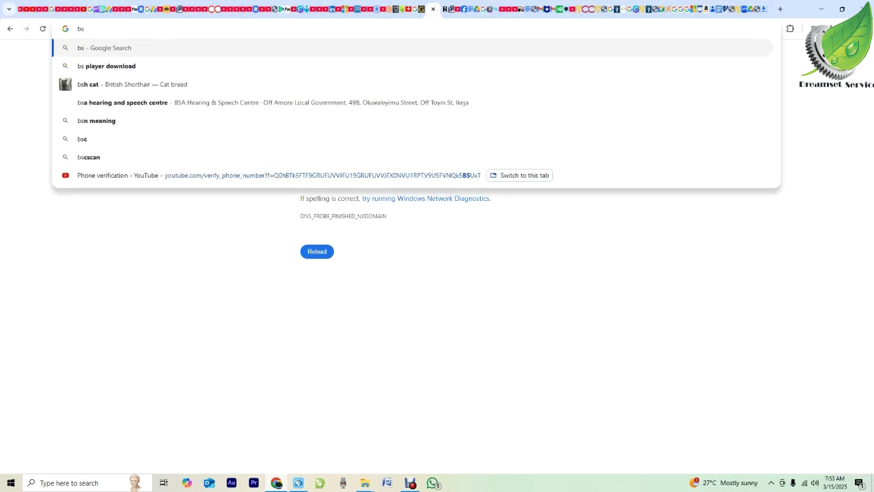
key(BackSpace)
key(BackSpace)
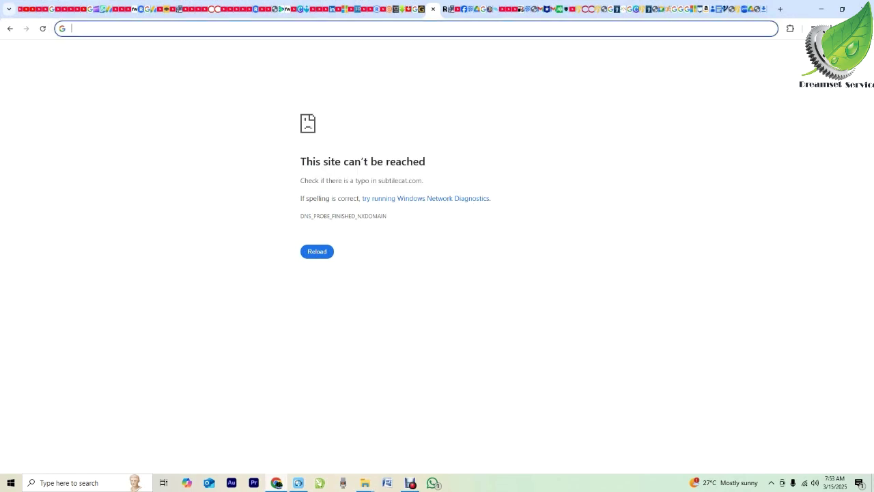
Open subtitlecat.com, close the ad page it spawns, and place the cursor in the subtitle search field
text(subt)
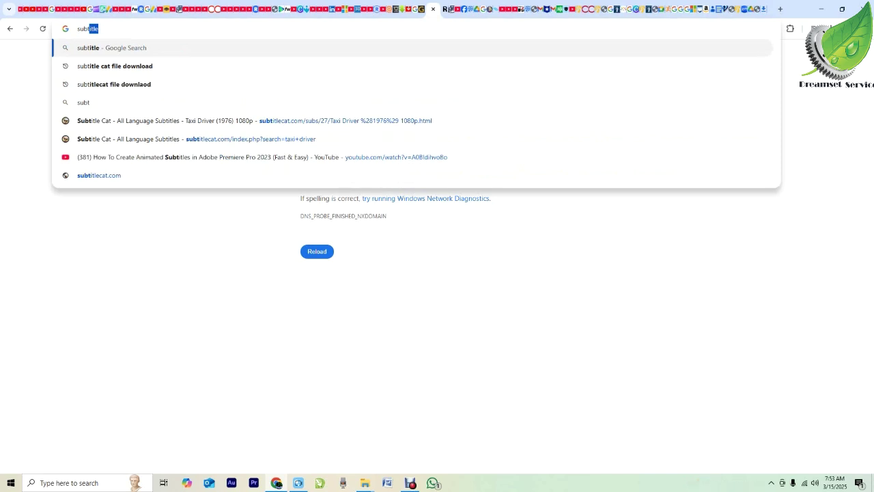
text(itlec)
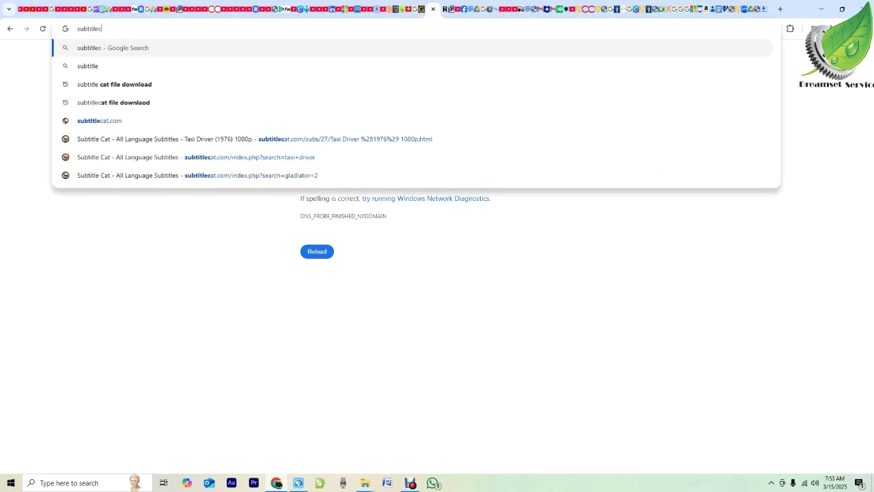
text(at.com)
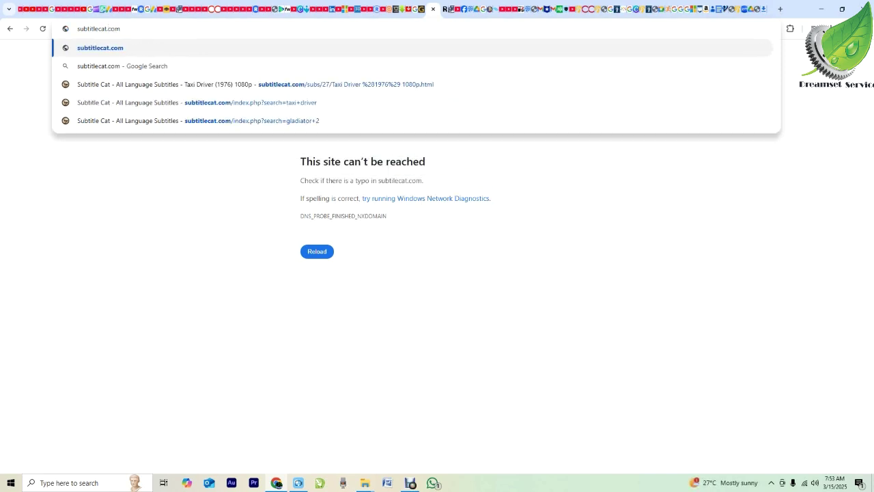
key(Return)
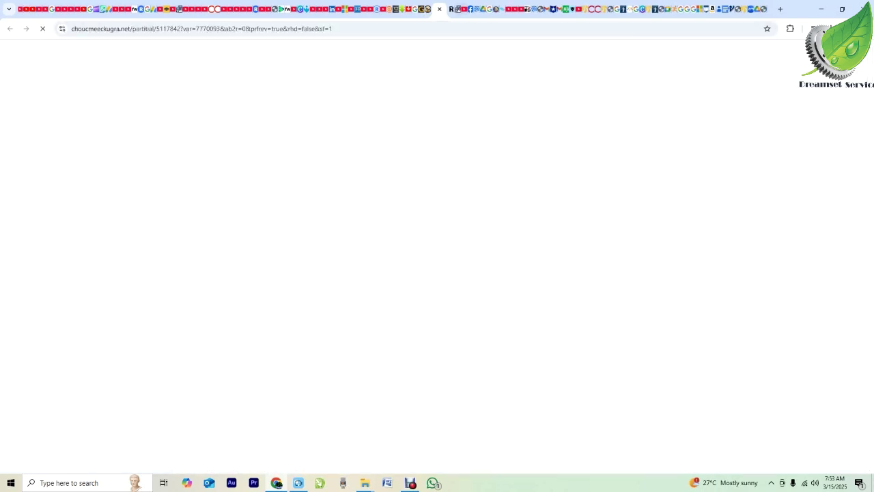
click(439, 9)
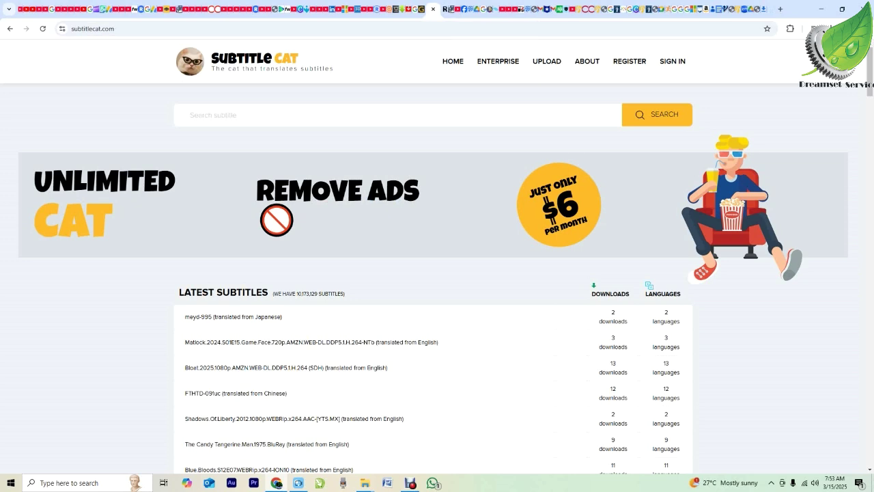
click(191, 115)
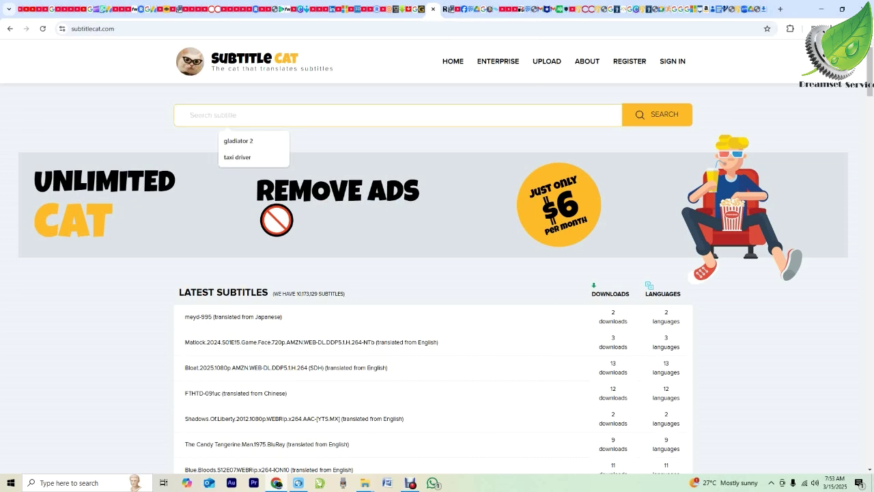
text(sub)
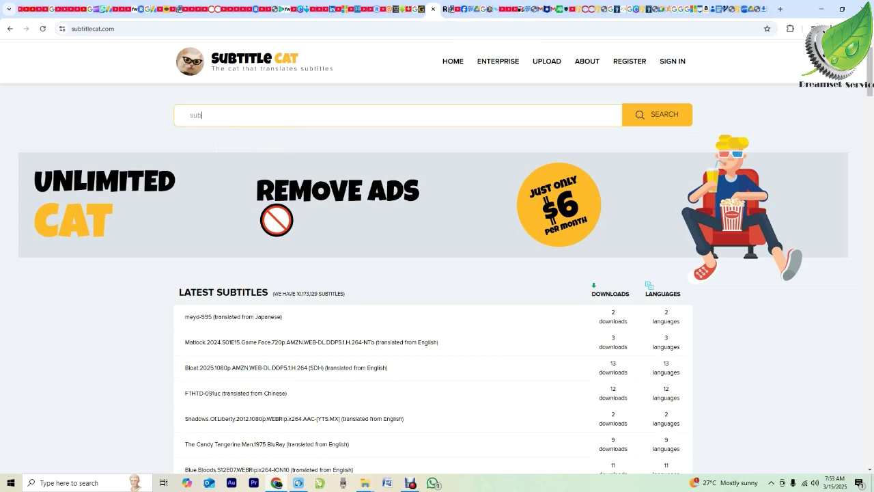
text(title)
key(BackSpace)
key(BackSpace)
key(BackSpace)
key(BackSpace)
key(BackSpace)
key(BackSpace)
key(BackSpace)
key(BackSpace)
Search Subtitle Cat for "taxi driver", closing the ad page that interrupts the search
text(taxi )
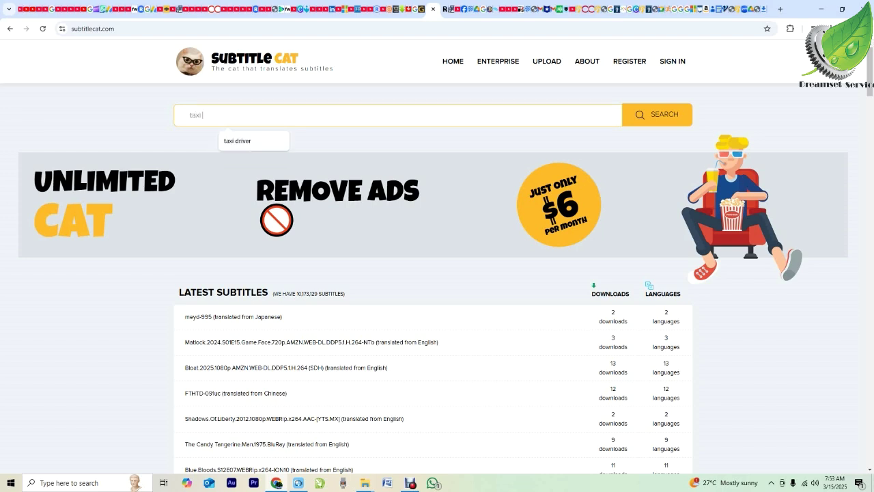
text(driver)
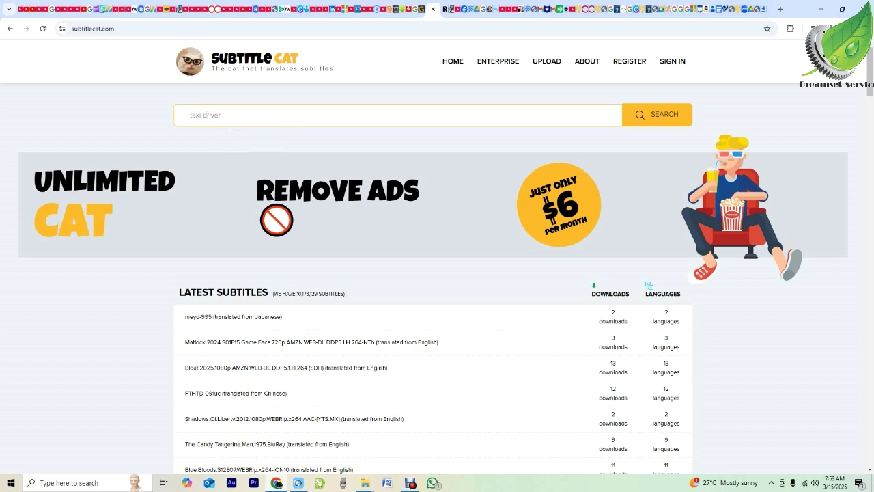
key(Return)
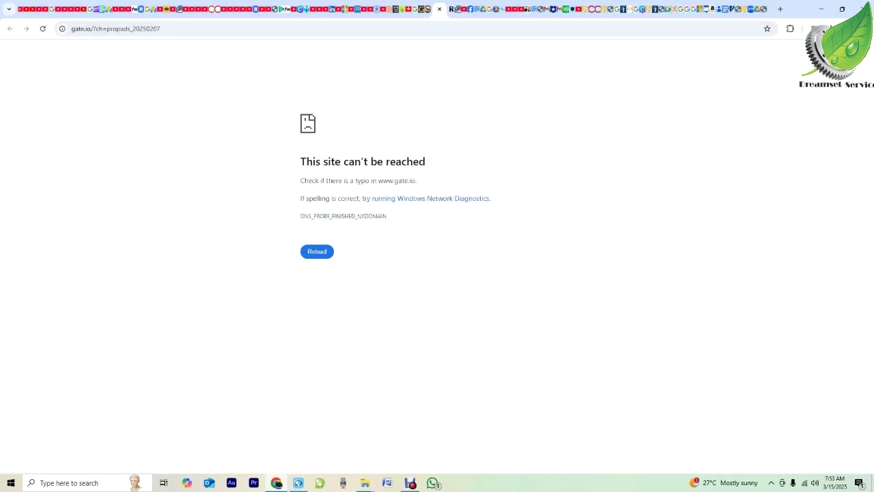
click(439, 9)
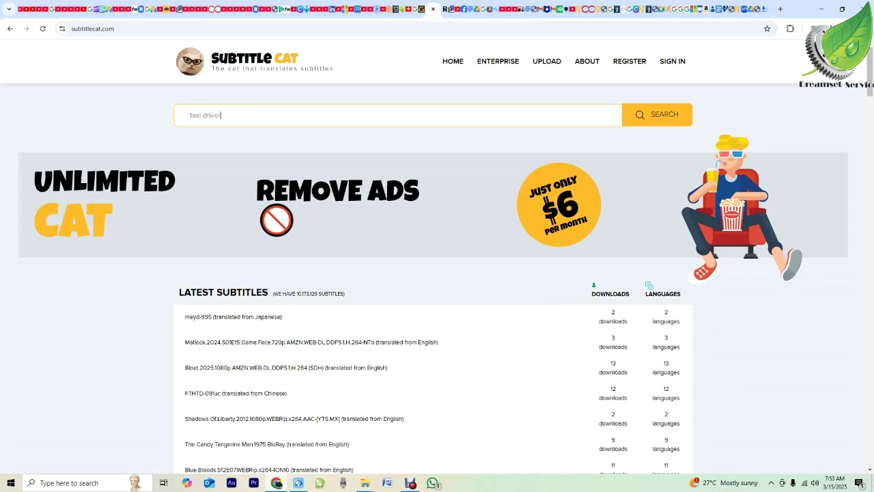
key(Return)
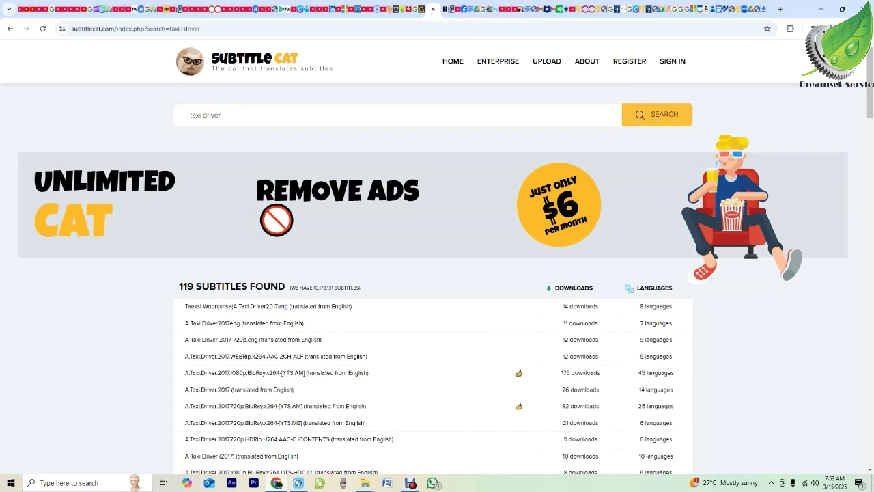
View the subtitle languages offered for A.Taxi.Driver.2017.english and return to the search results, closing the ad page
scroll(437, 273, down, 2)
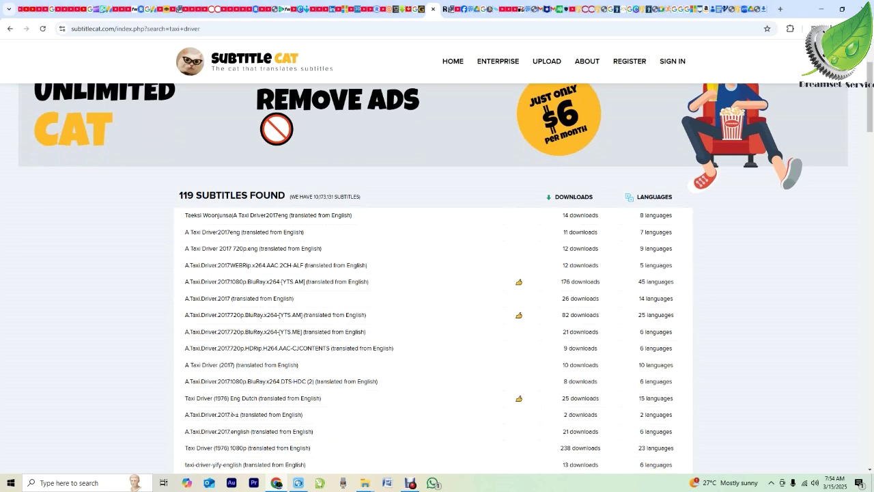
scroll(433, 278, down, 1)
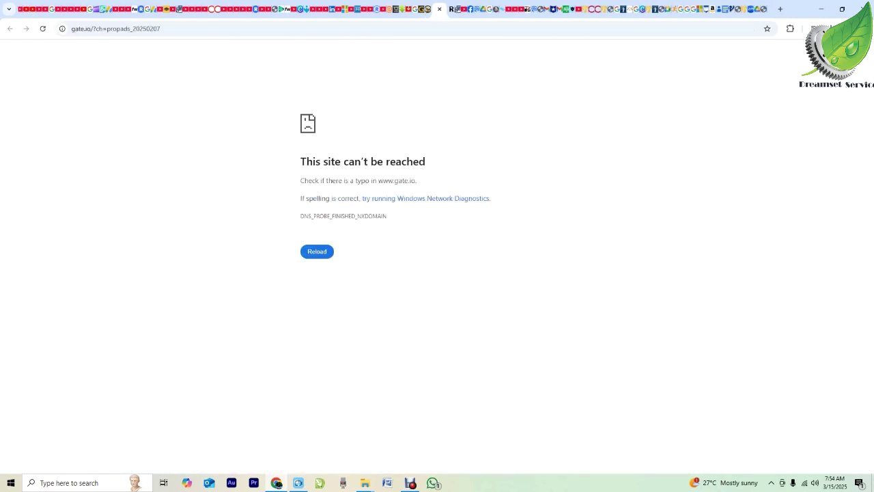
click(439, 9)
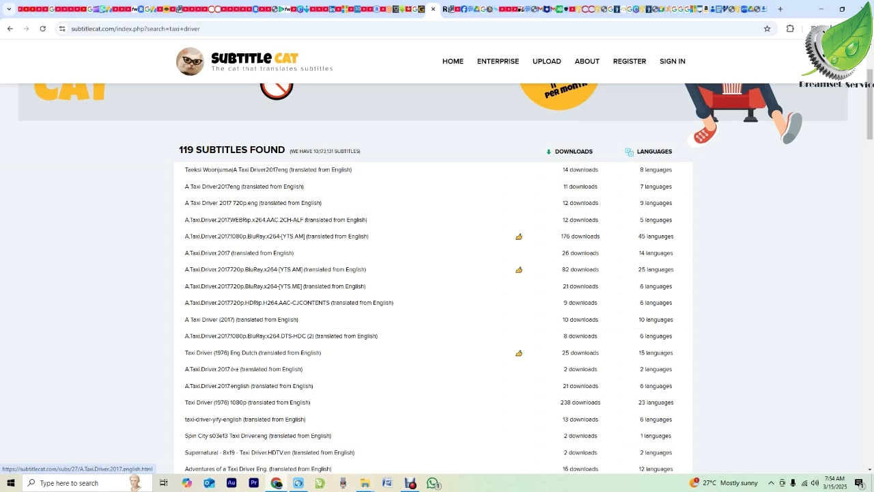
click(217, 386)
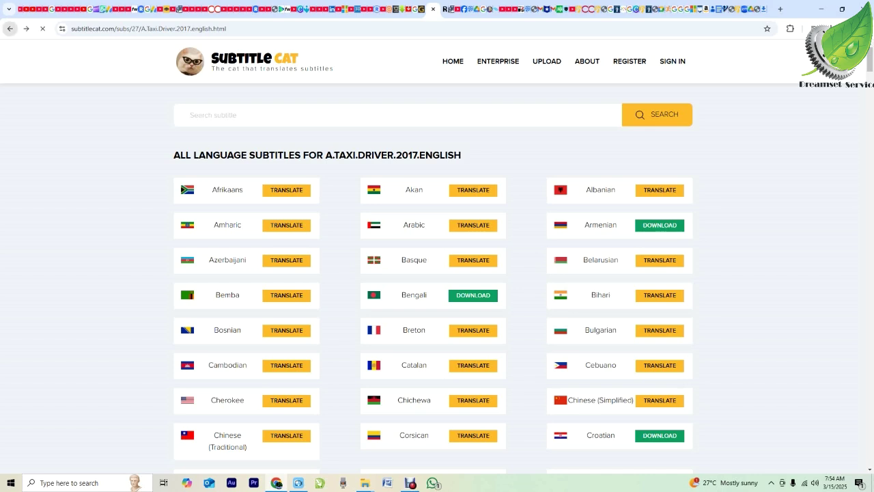
click(9, 28)
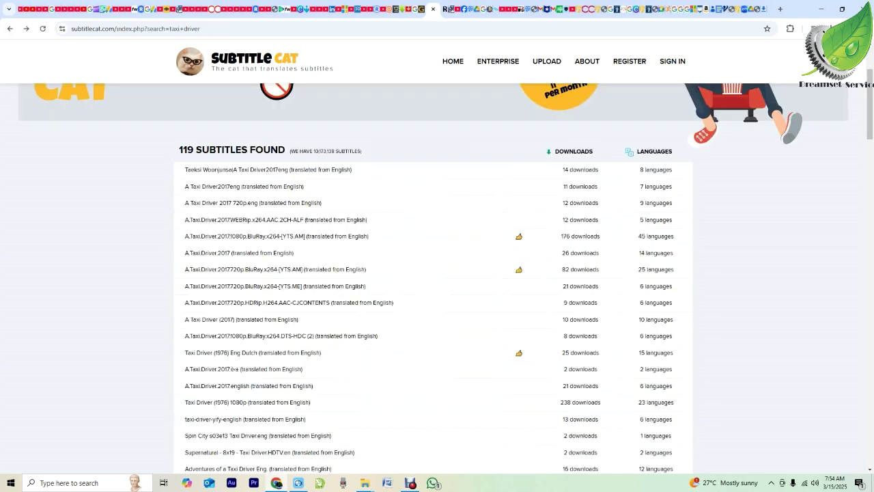
Open the Taxi Driver (1976) 1080p subtitle entry from the results, closing the interrupting ad page
scroll(286, 394, down, 2)
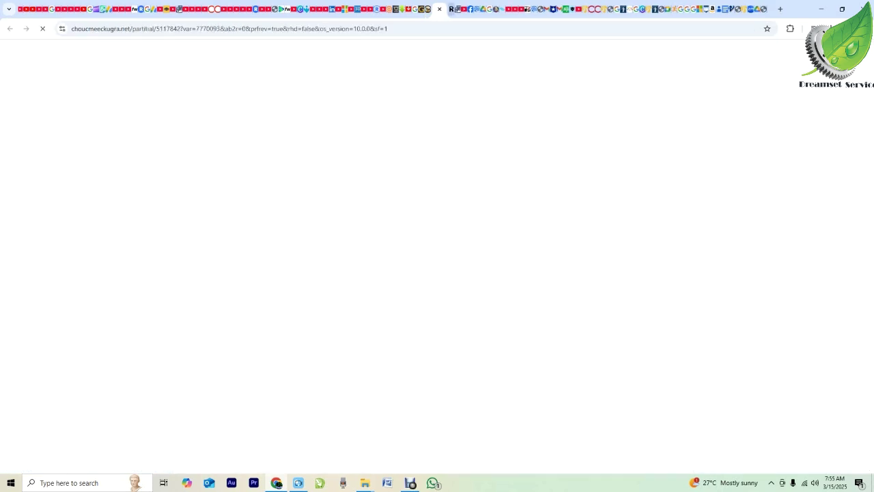
click(440, 9)
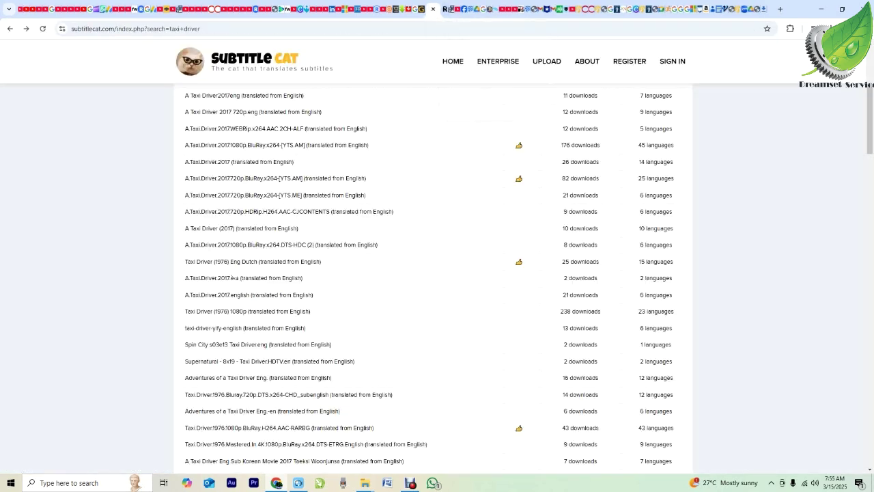
click(248, 310)
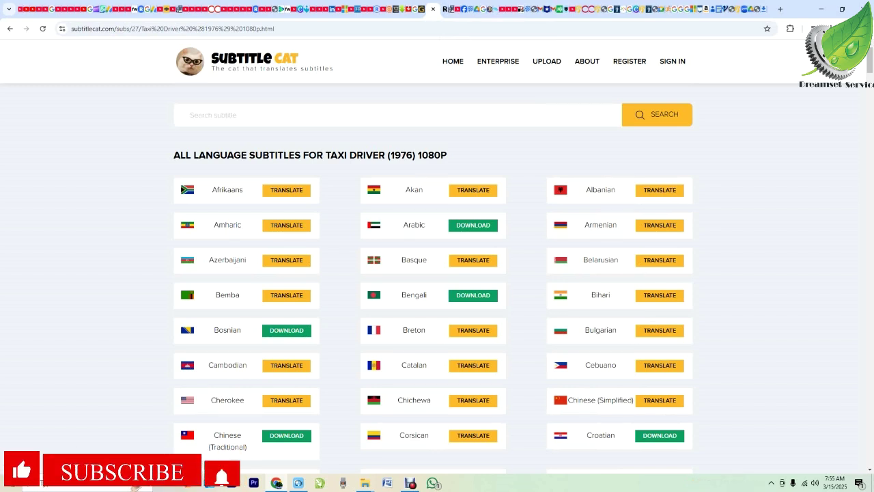
Download the French subtitle file for Taxi Driver (1976) 1080p, closing the ad page that appears
scroll(434, 287, down, 2)
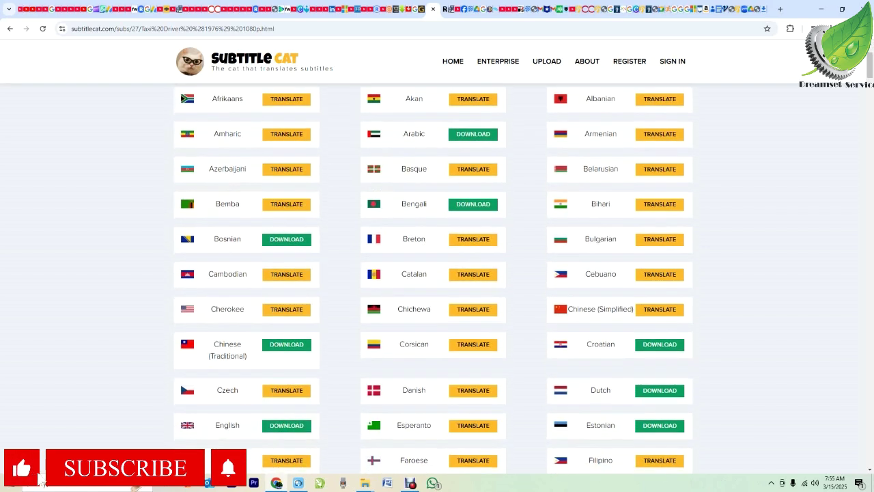
scroll(434, 287, down, 2)
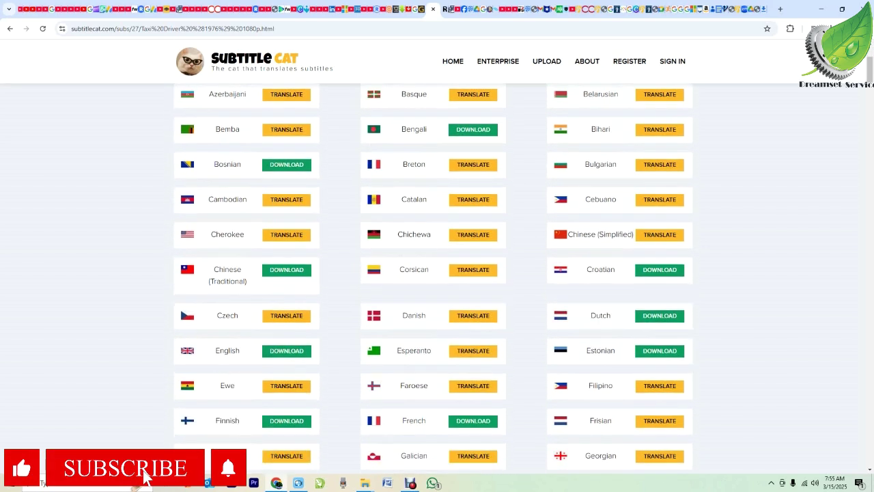
scroll(434, 287, down, 2)
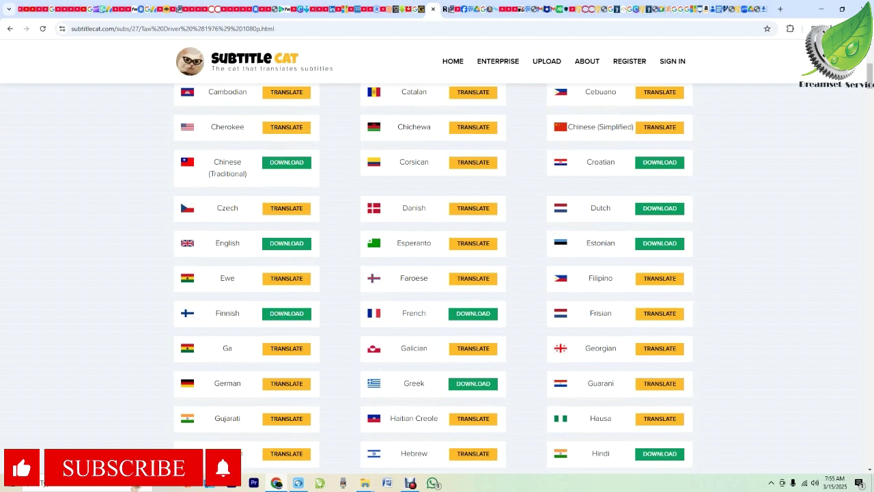
click(286, 161)
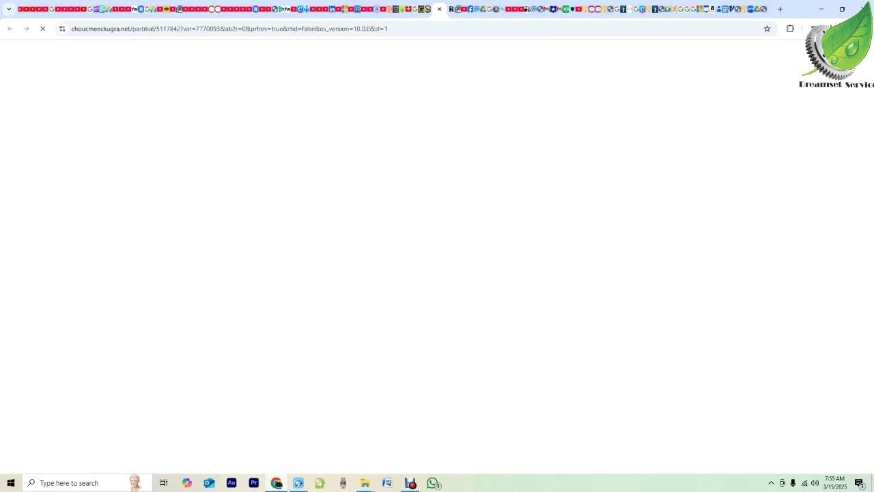
click(439, 9)
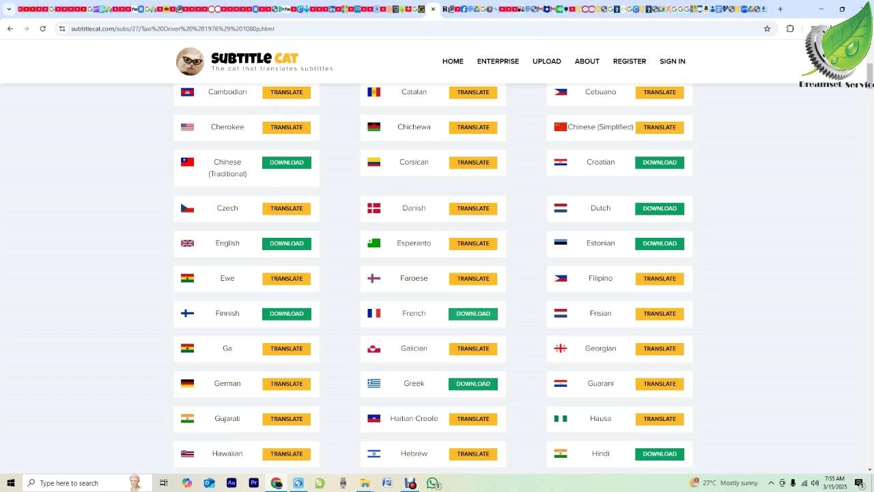
click(473, 313)
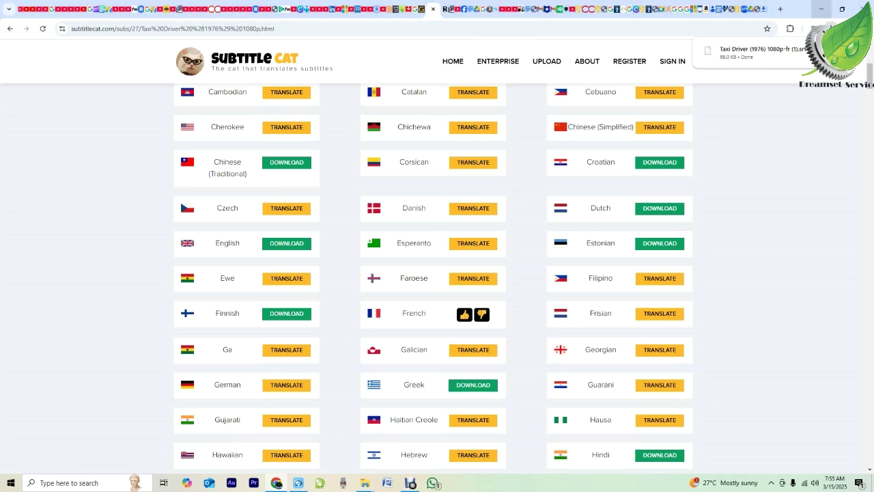
Minimize the browser and play the Taxi_Driver_English.mp4 video from the desktop in VLC
click(821, 9)
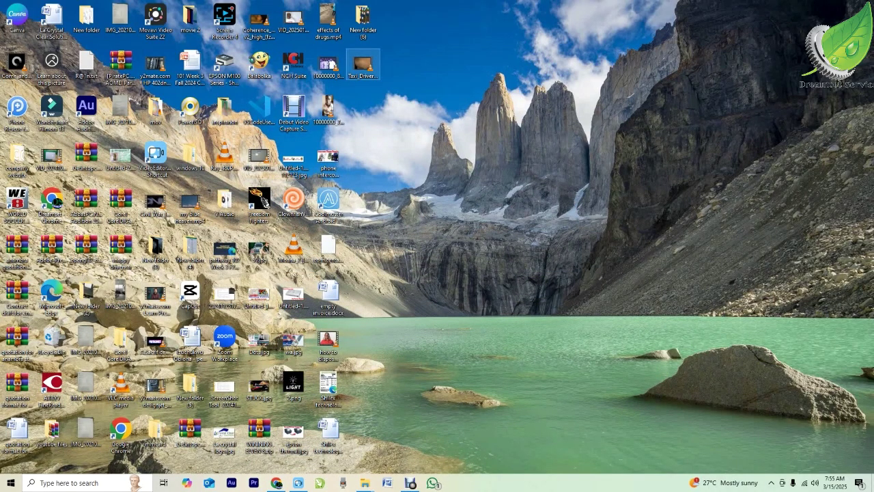
click(363, 65)
double_click(362, 65)
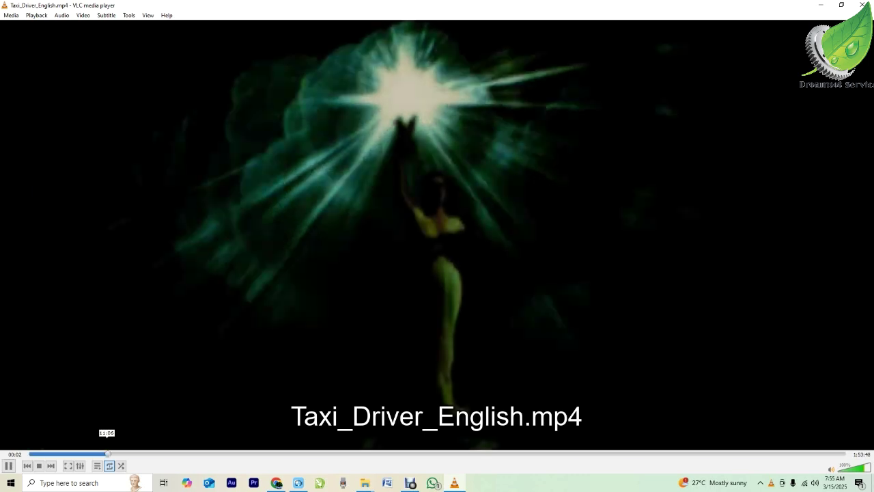
Skip through Taxi_Driver_English.mp4 at several points up to about 1:43:47 to check for subtitles, and close the player
click(107, 453)
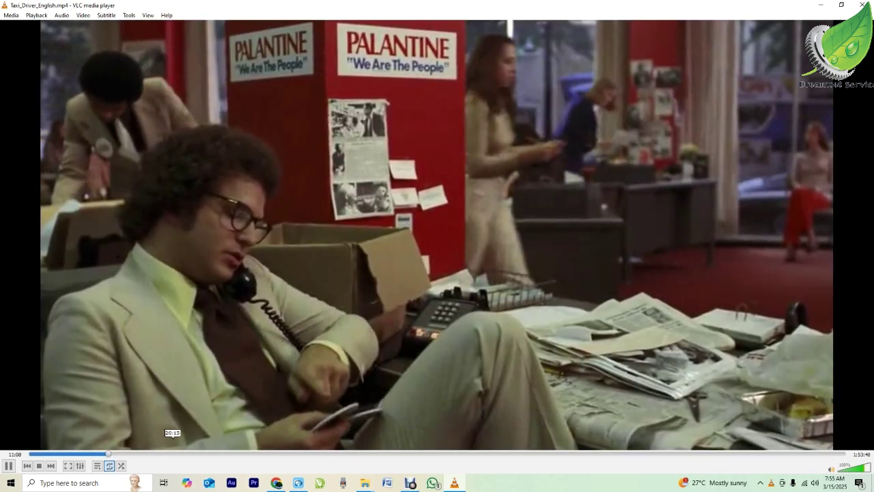
click(172, 454)
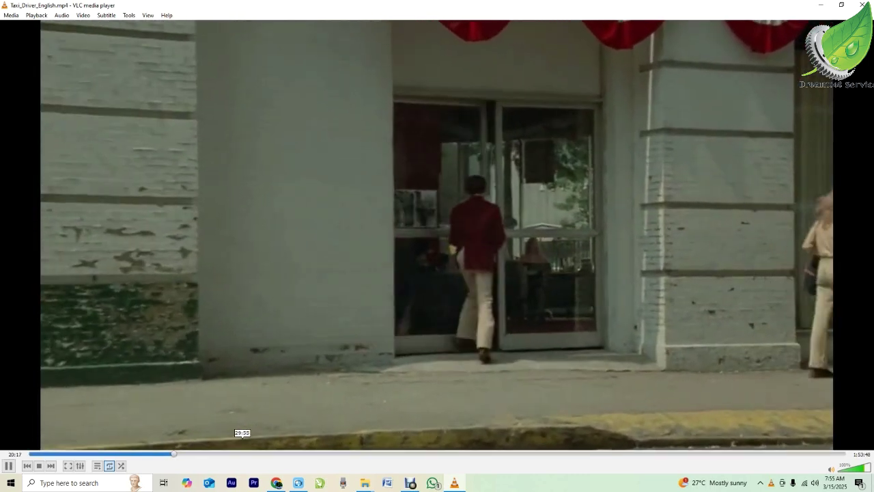
click(243, 454)
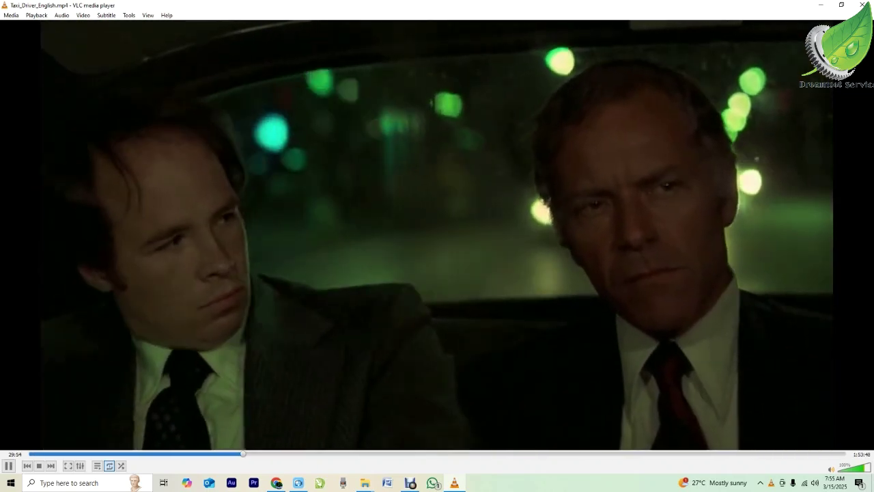
click(395, 454)
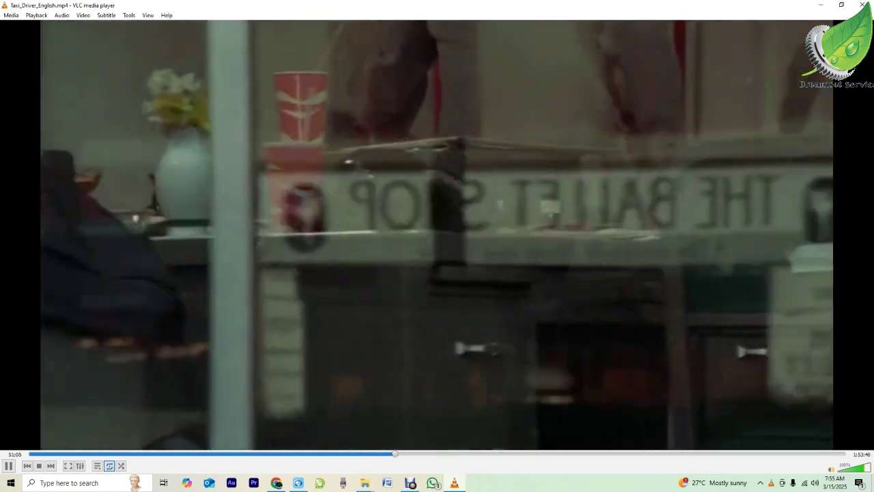
click(626, 454)
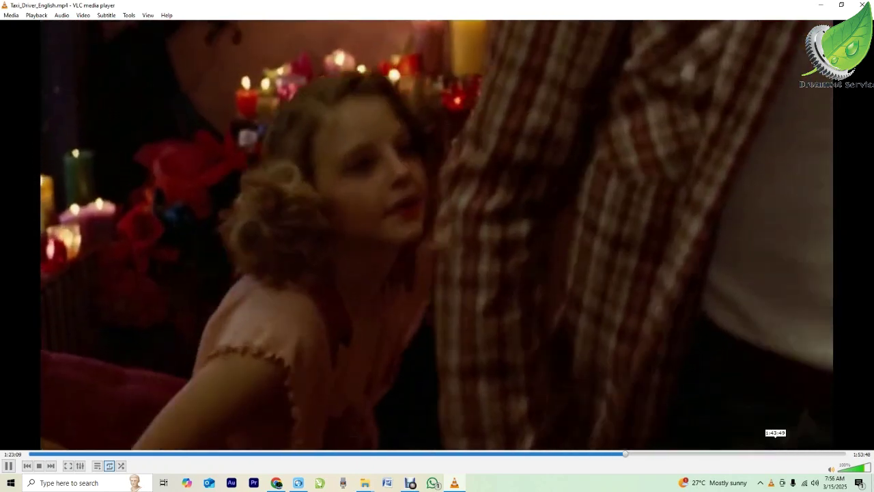
click(775, 454)
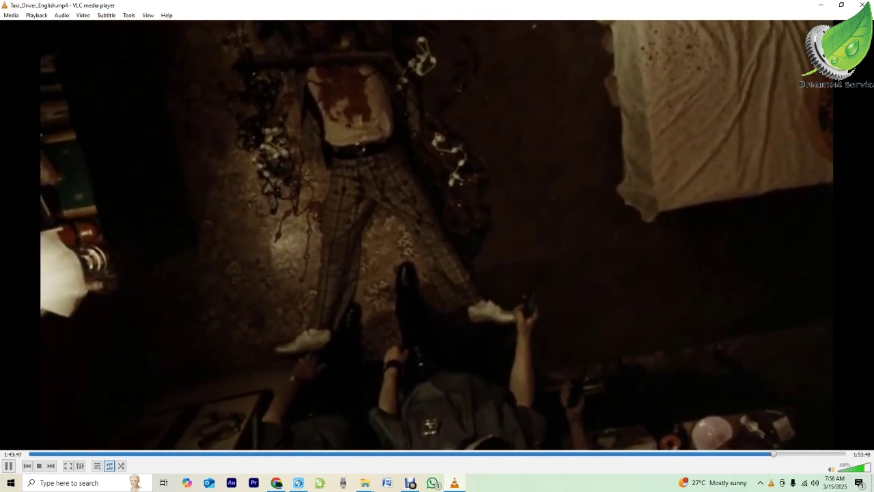
click(862, 5)
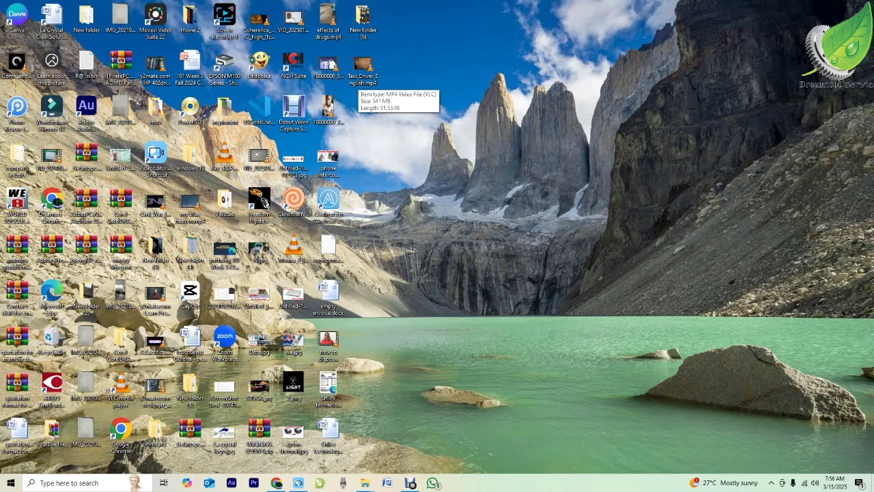
Create a new desktop folder named "taxi driver 1976" and open it
right_click(379, 104)
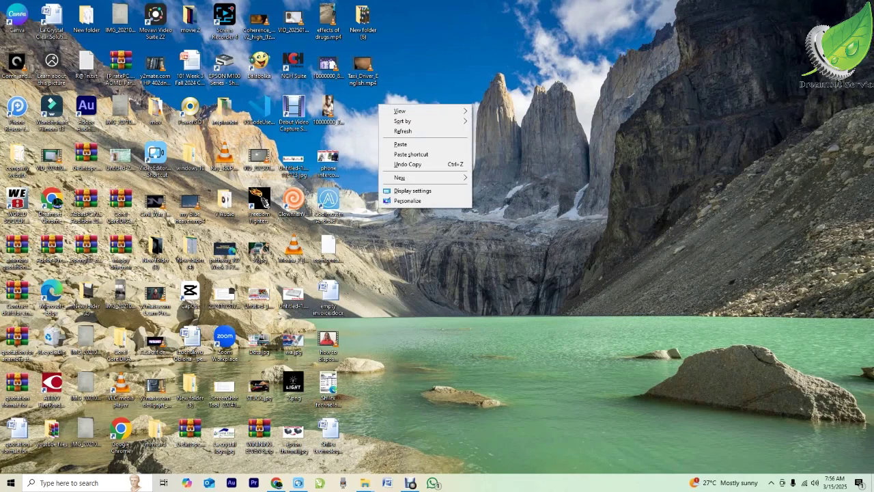
mouse_move(424, 177)
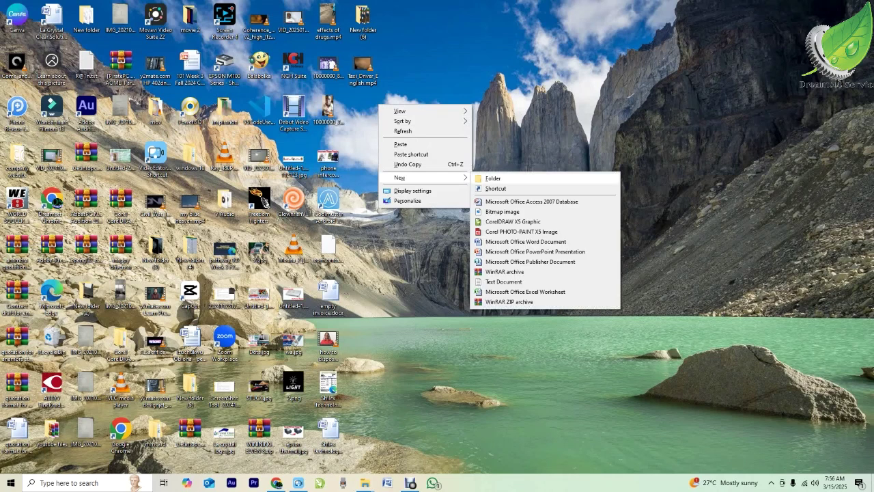
click(494, 178)
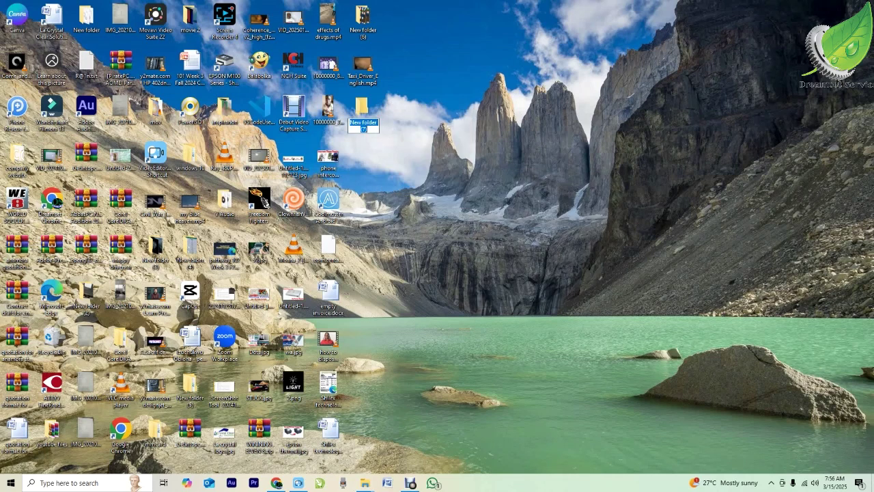
text(taxci)
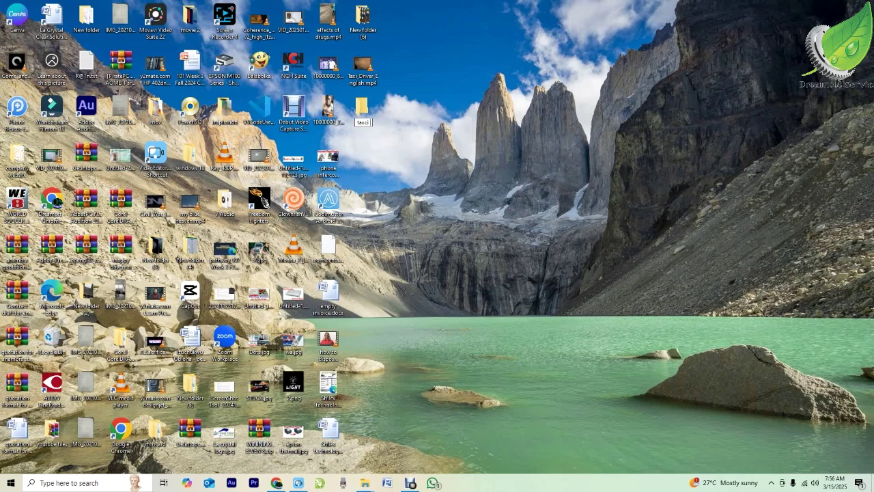
key(BackSpace)
key(BackSpace)
text(i d)
text(ver 17)
key(BackSpace)
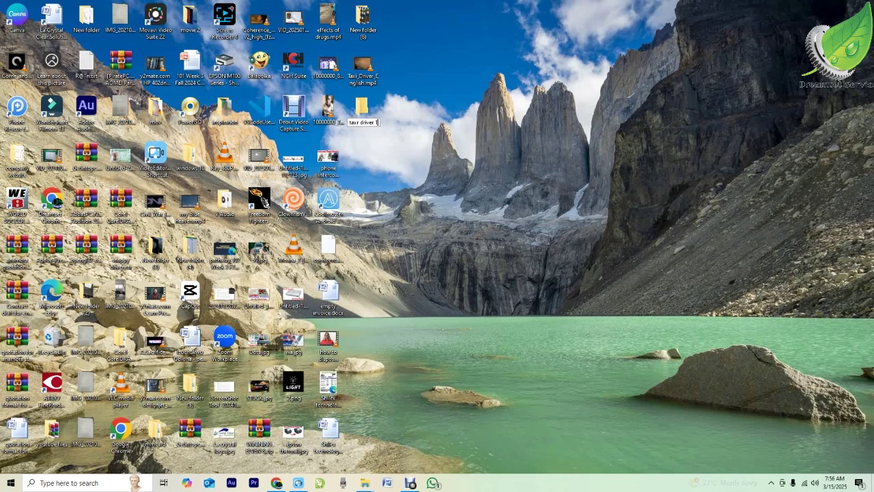
text(976)
key(Return)
key(Return)
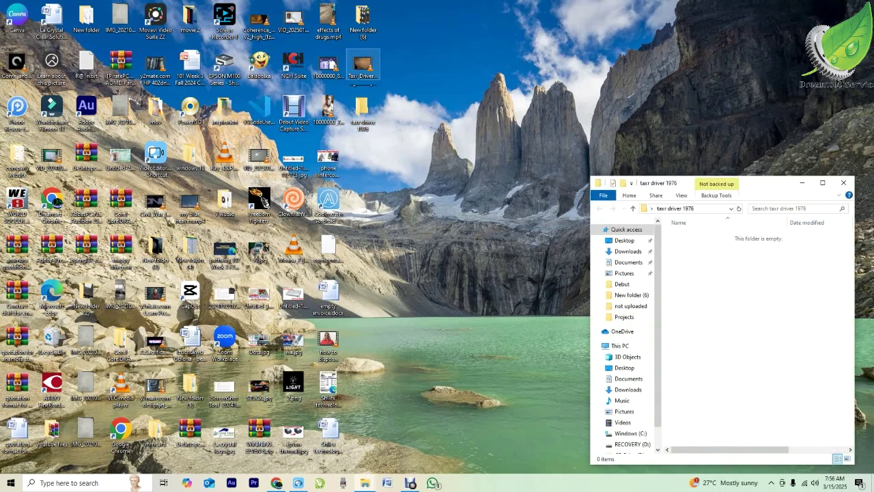
Move Taxi_Driver_English.mp4 from the desktop into the taxi driver 1976 folder, keeping that folder's window in front
drag(362, 65, 745, 314)
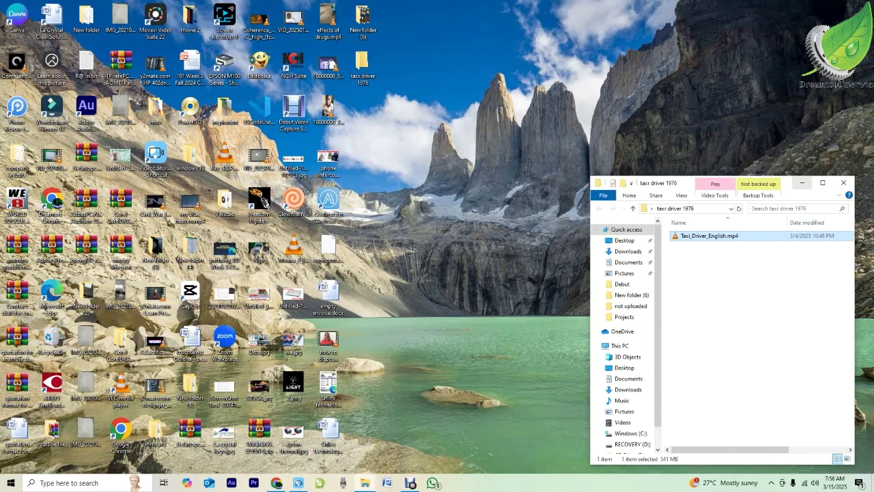
drag(789, 186, 597, 127)
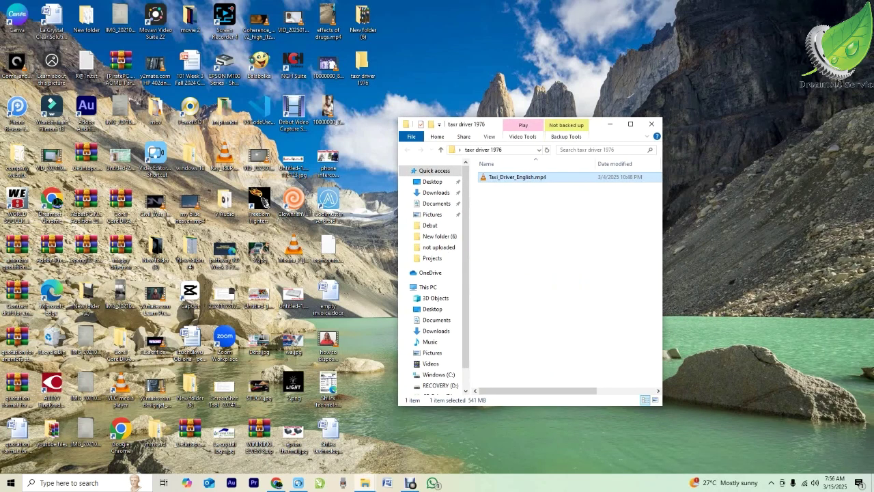
mouse_move(365, 483)
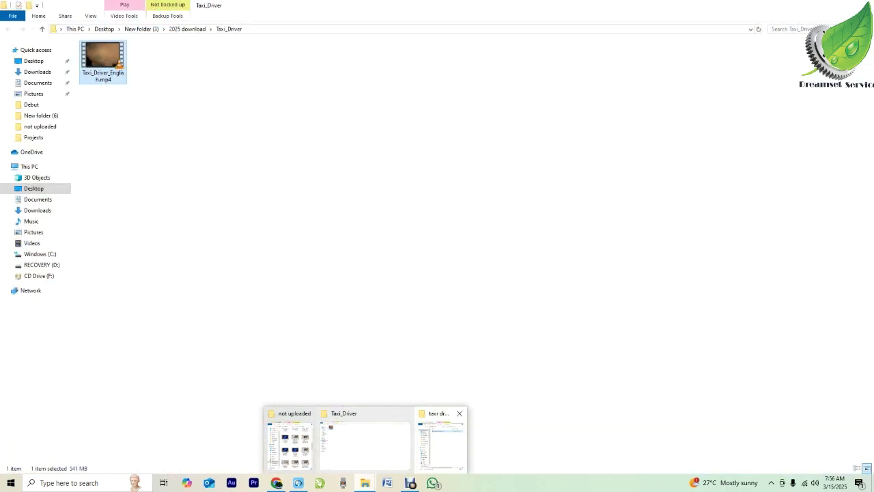
click(440, 444)
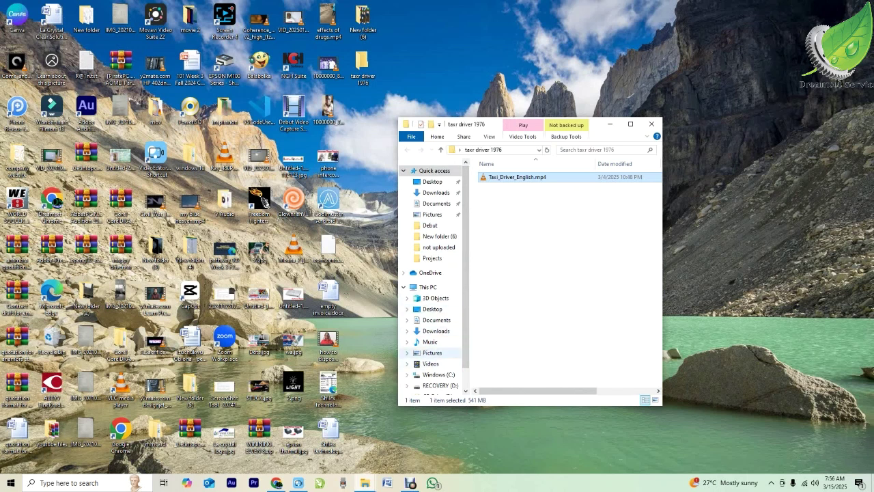
Copy the subtitle file Taxi Driver (1976) 1080p-fr (1).srt from Downloads into the taxi driver 1976 folder
click(436, 330)
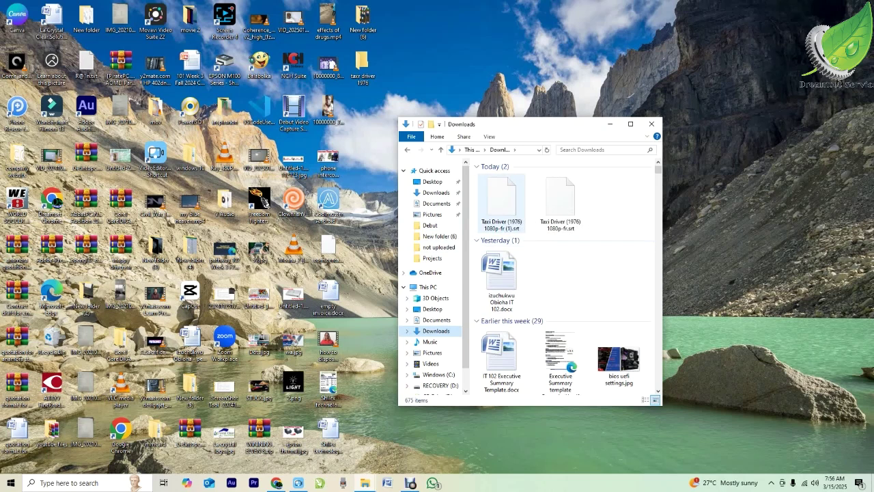
right_click(500, 202)
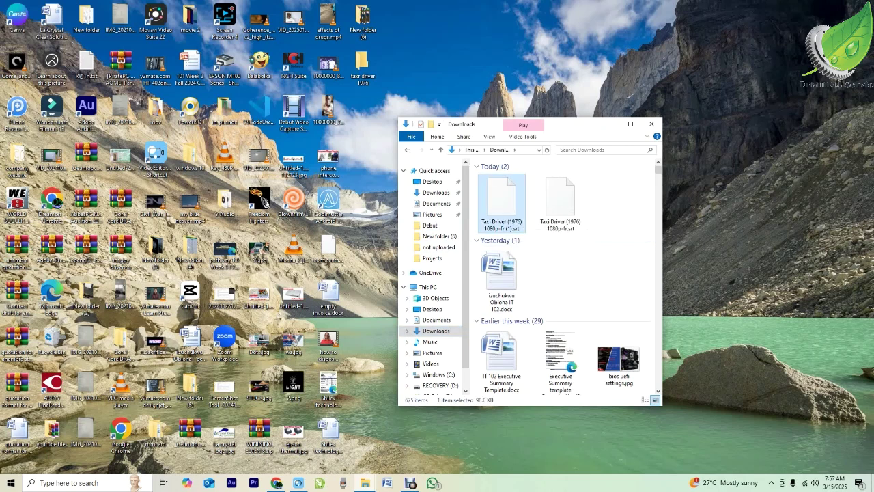
click(522, 349)
click(407, 150)
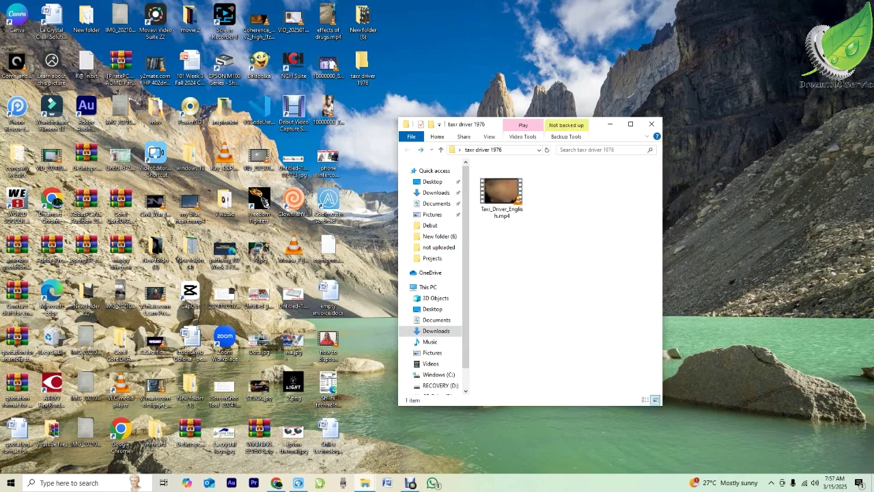
right_click(513, 249)
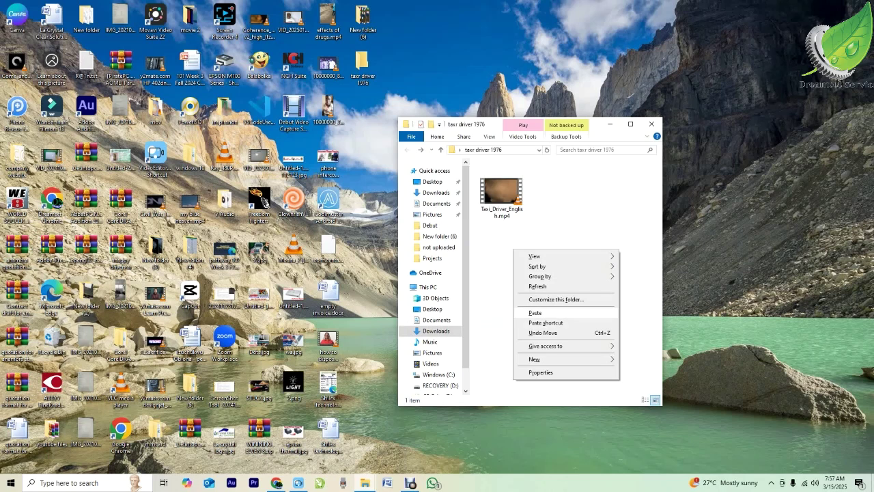
click(536, 313)
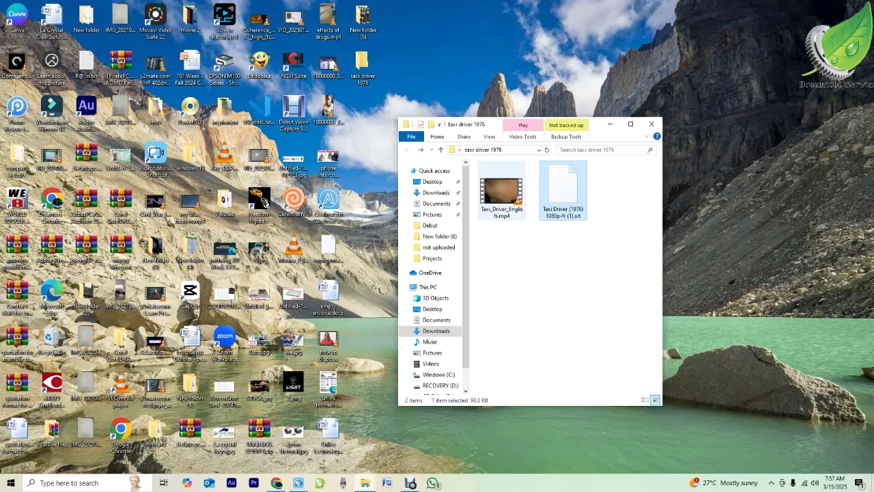
Rename the subtitle file to Taxi_Driver_English.srt, reusing the video's file name
click(501, 189)
key(F2)
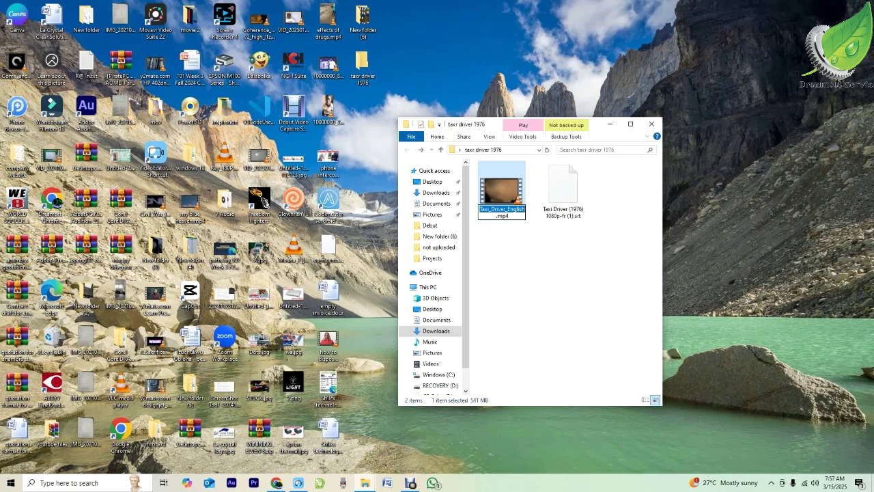
click(563, 190)
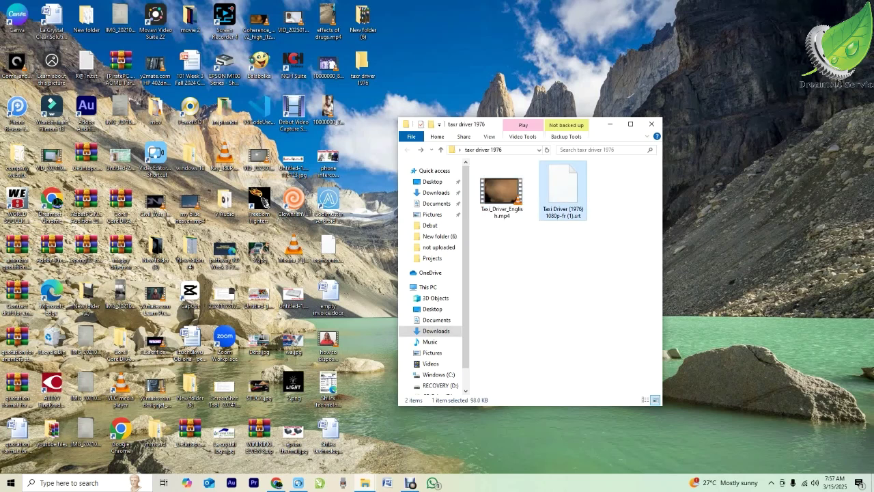
key(F2)
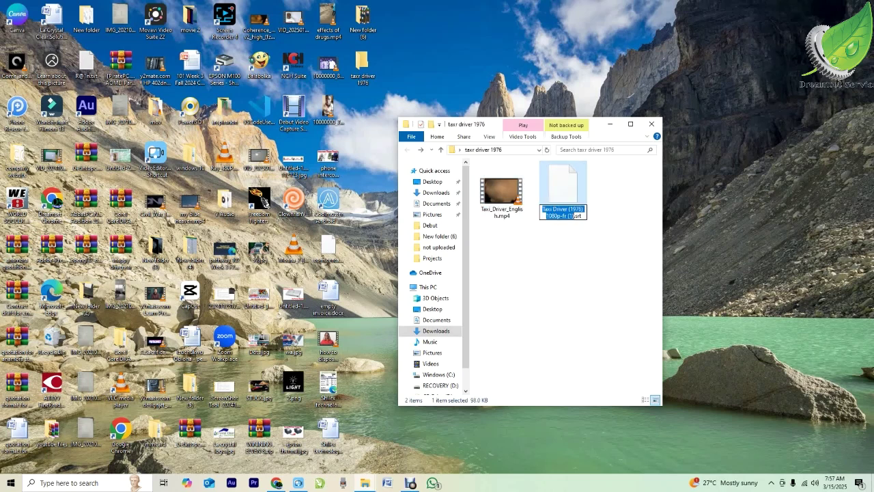
key(ctrl+v)
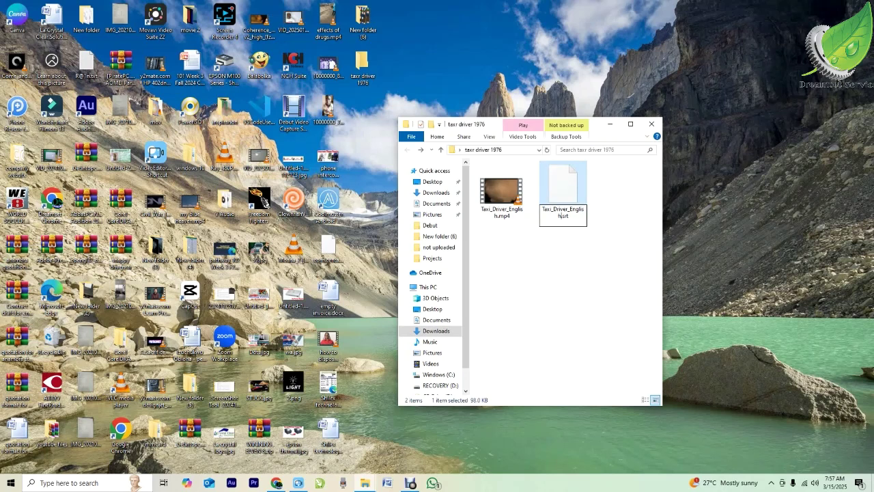
click(563, 287)
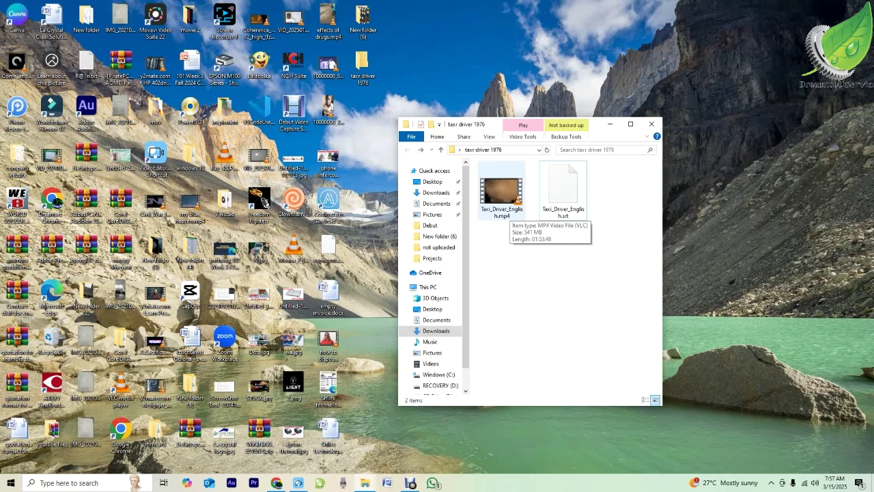
Play Taxi_Driver_English.mp4 from the taxi driver 1976 folder in VLC media player
click(563, 191)
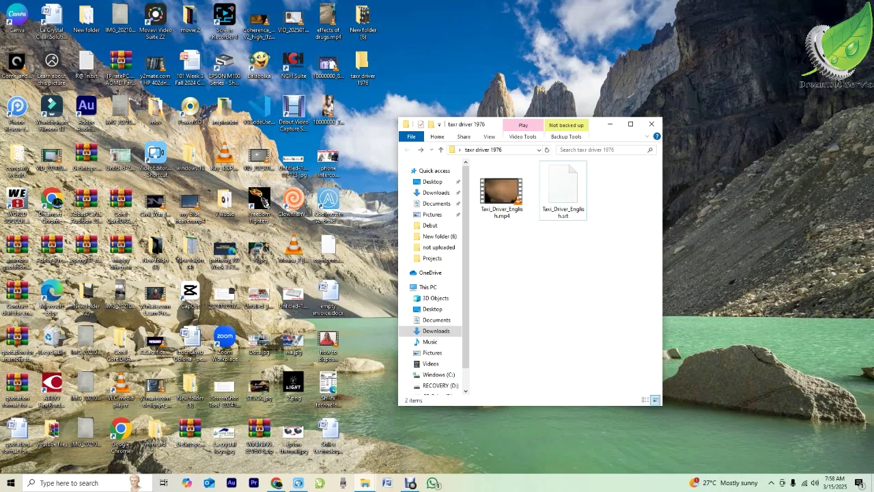
mouse_move(503, 213)
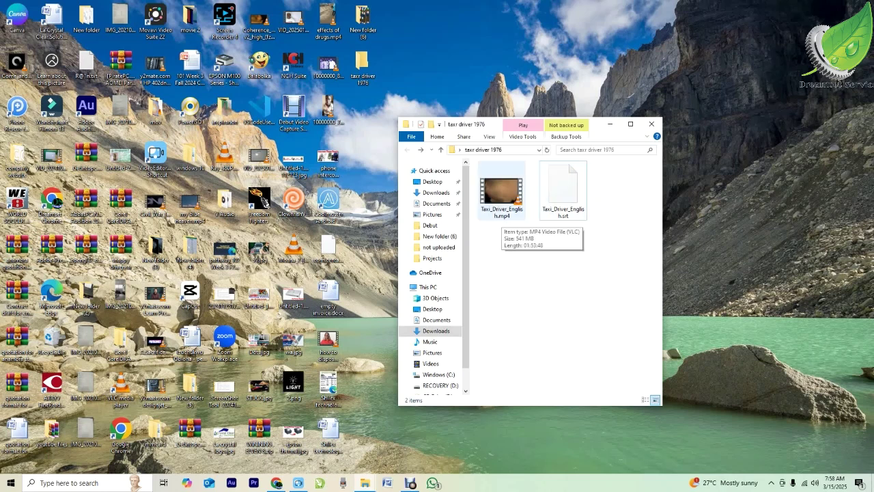
click(564, 191)
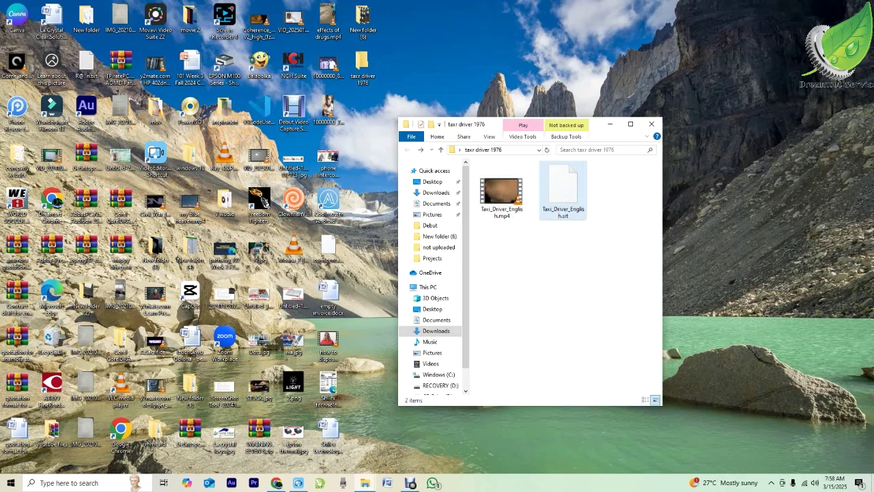
click(502, 195)
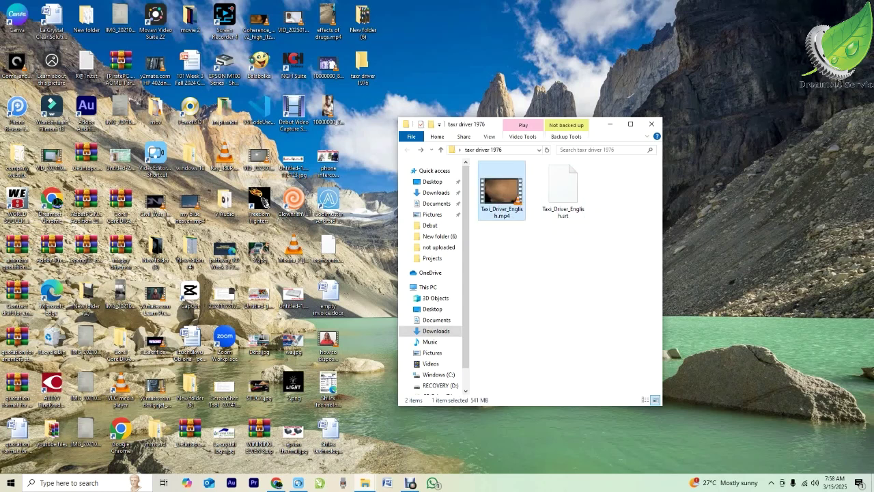
double_click(502, 194)
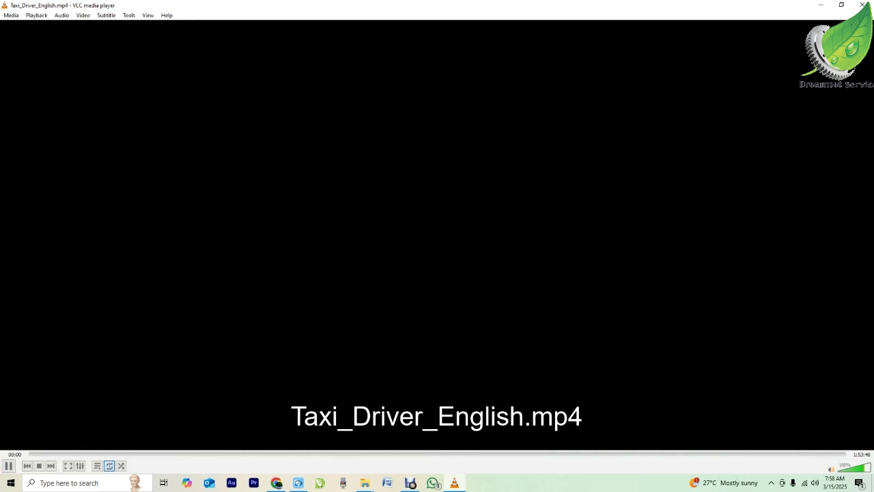